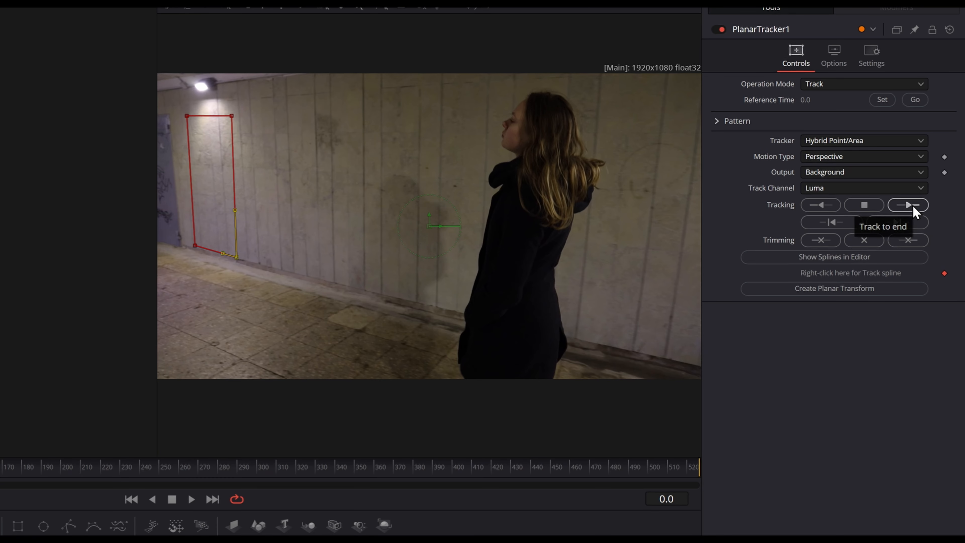
Track the outlined wall area forward with the planar tracker, then return to the start of the clip
click(911, 205)
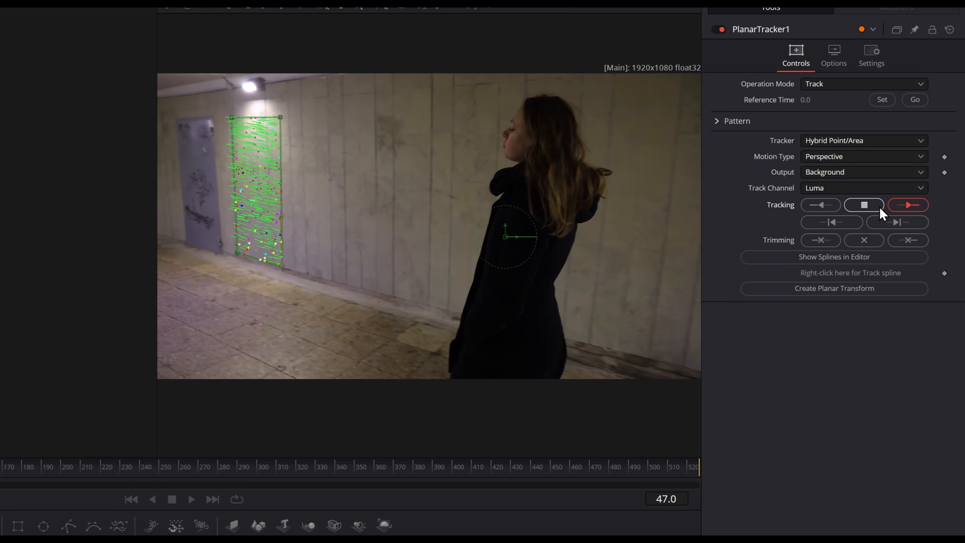
click(867, 203)
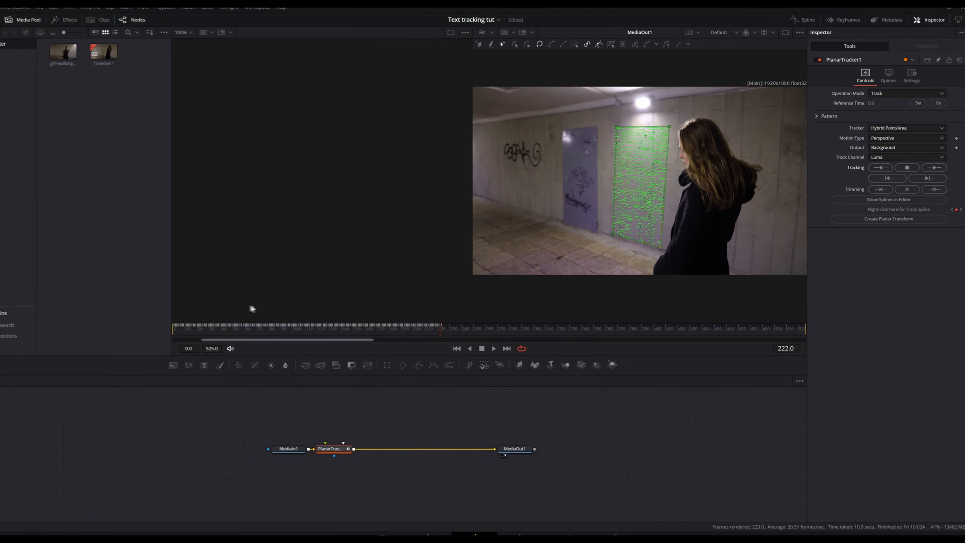
click(192, 326)
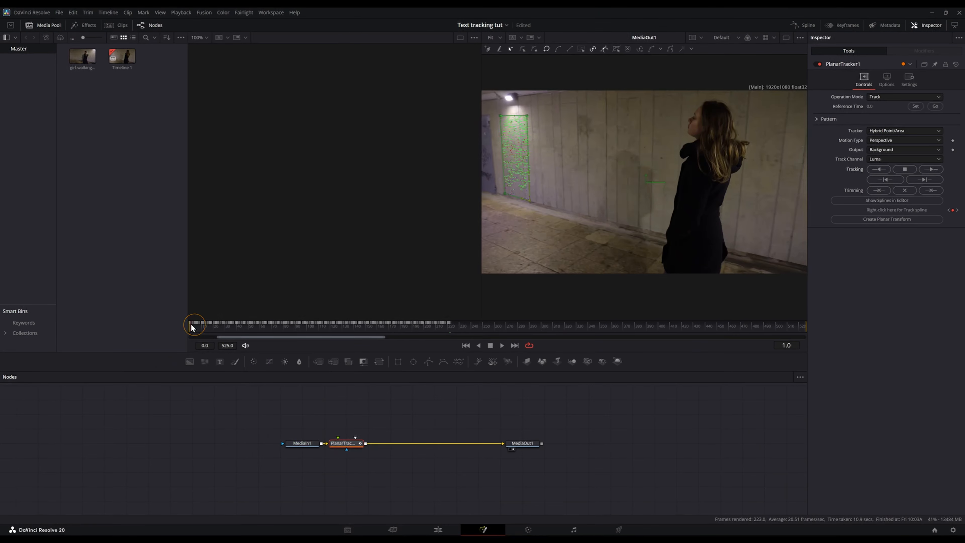
mouse_move(191, 325)
mouse_down()
mouse_move(454, 330)
mouse_move(190, 328)
mouse_up()
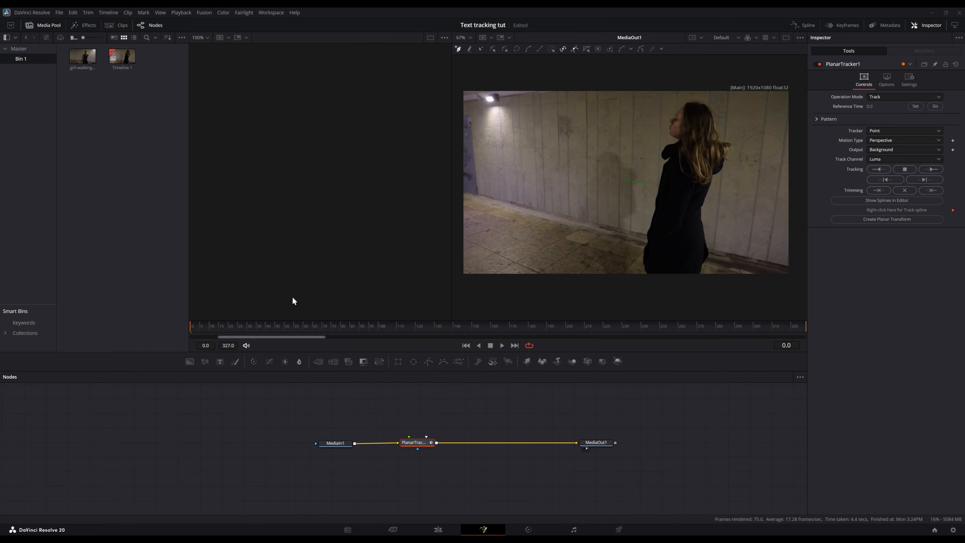
Go to frame 70 and set the planar tracker's tracking method to Hybrid Point/Area
click(321, 329)
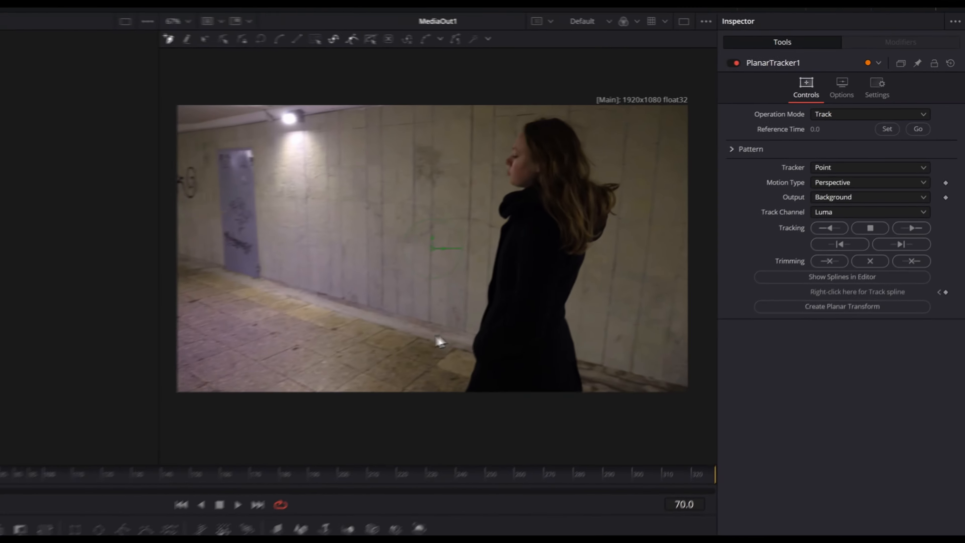
click(870, 174)
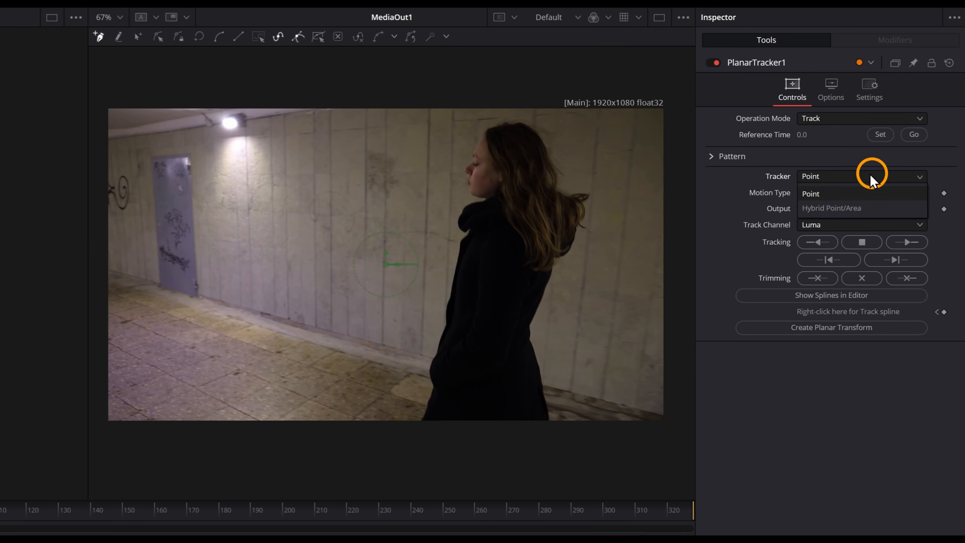
click(849, 208)
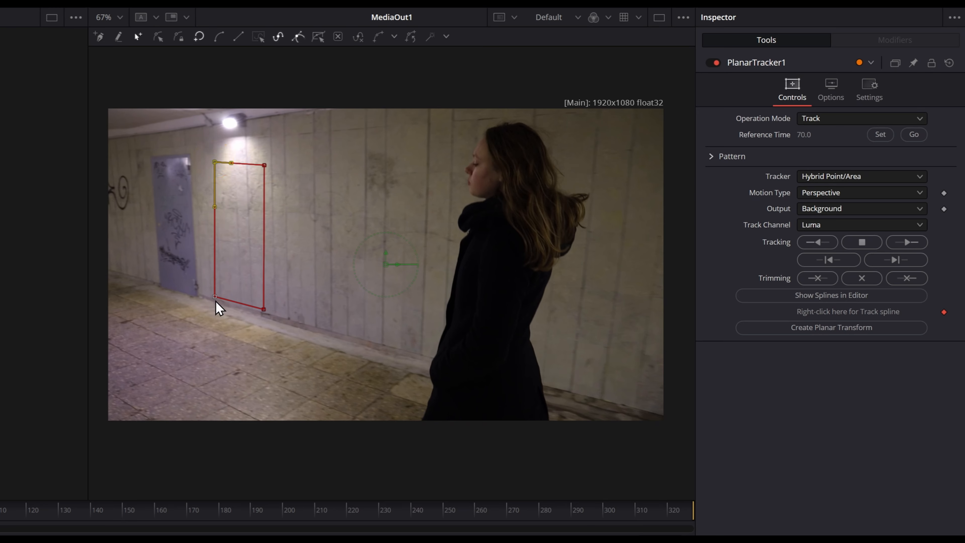
Track the outlined wall panel forward from frame 70, return to the reference frame, and review the track across the clip
click(907, 242)
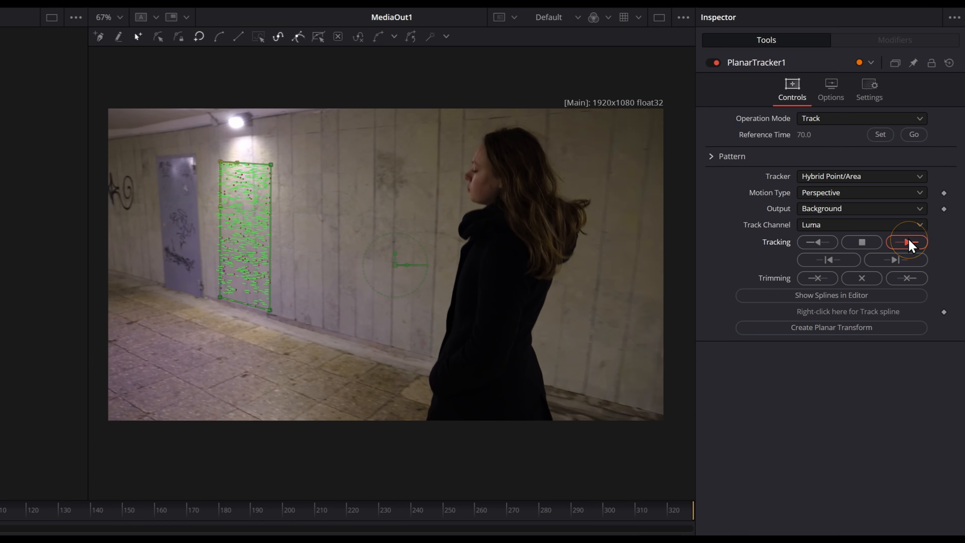
click(867, 245)
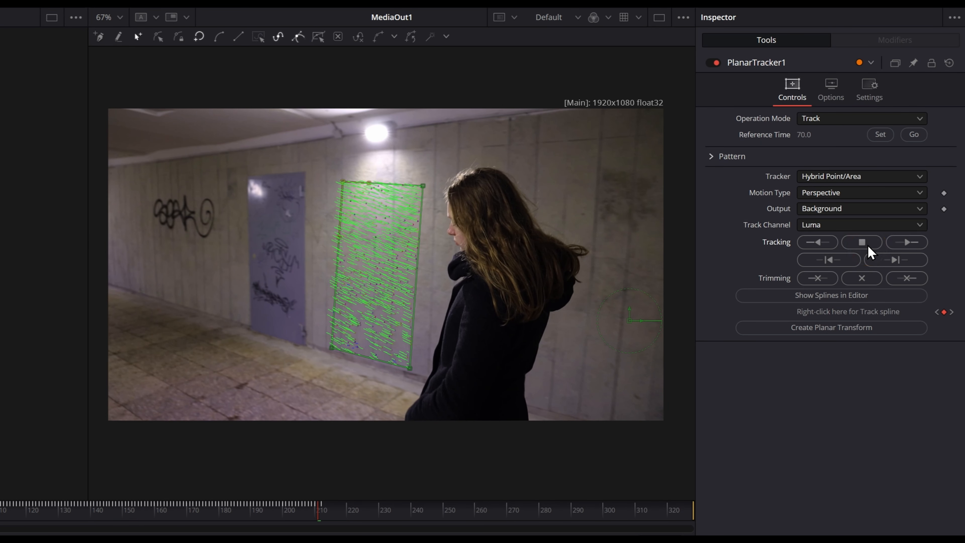
click(912, 135)
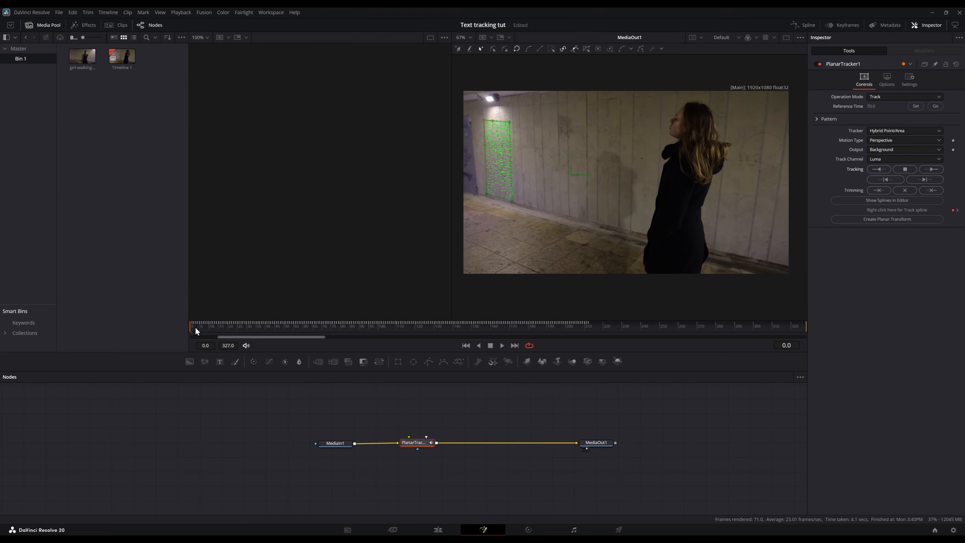
drag(195, 327, 549, 328)
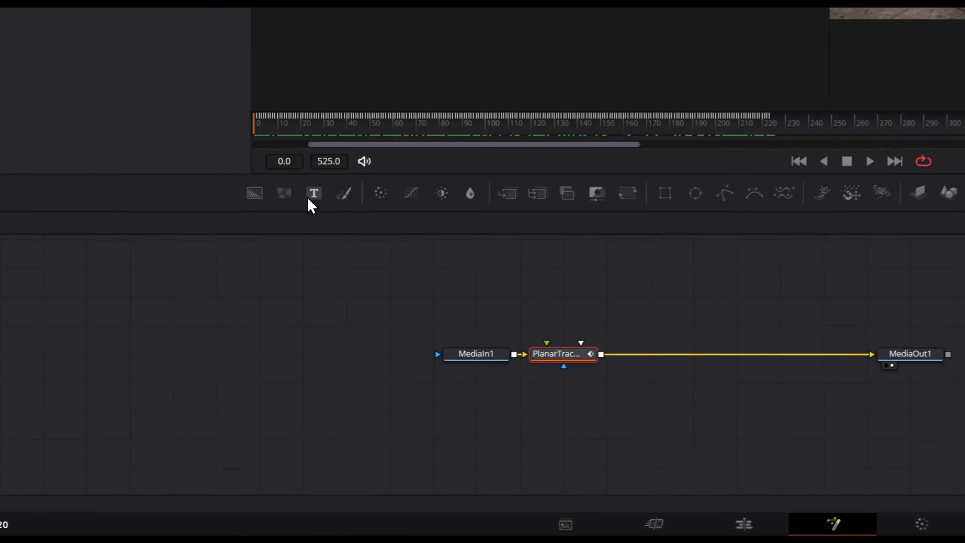
Add a text node connected to the planar tracker's foreground input and enter the text "DaVinci"
drag(220, 361, 327, 388)
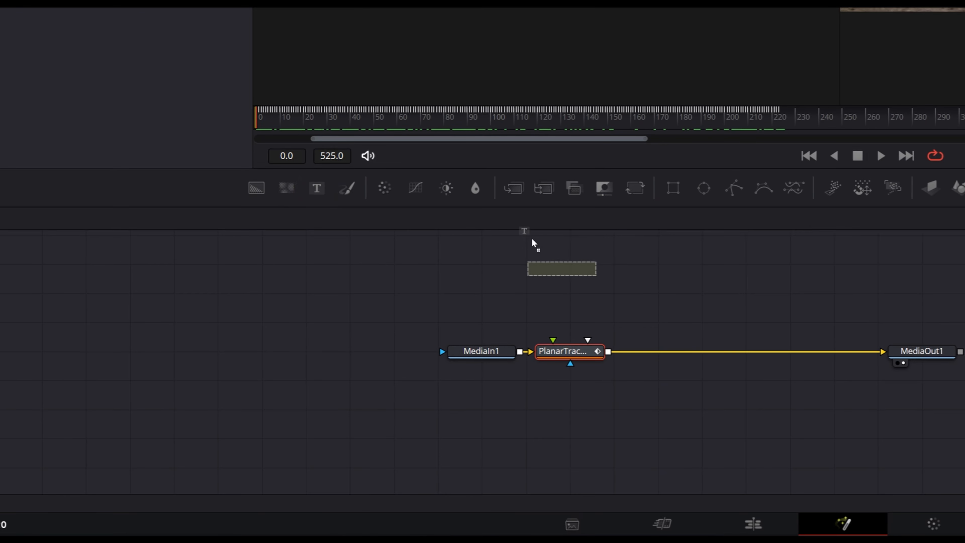
drag(531, 239, 532, 240)
drag(597, 269, 560, 361)
click(935, 136)
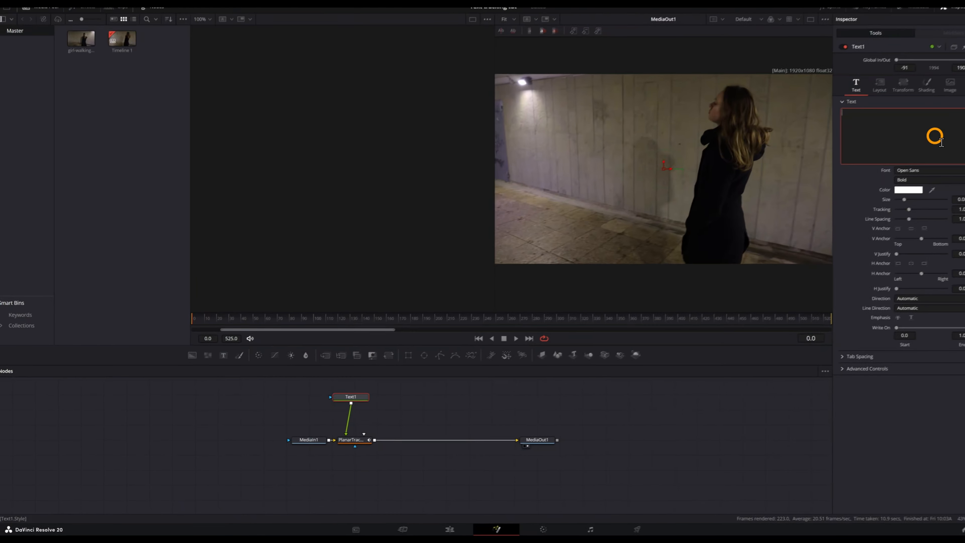
text(DaVinci)
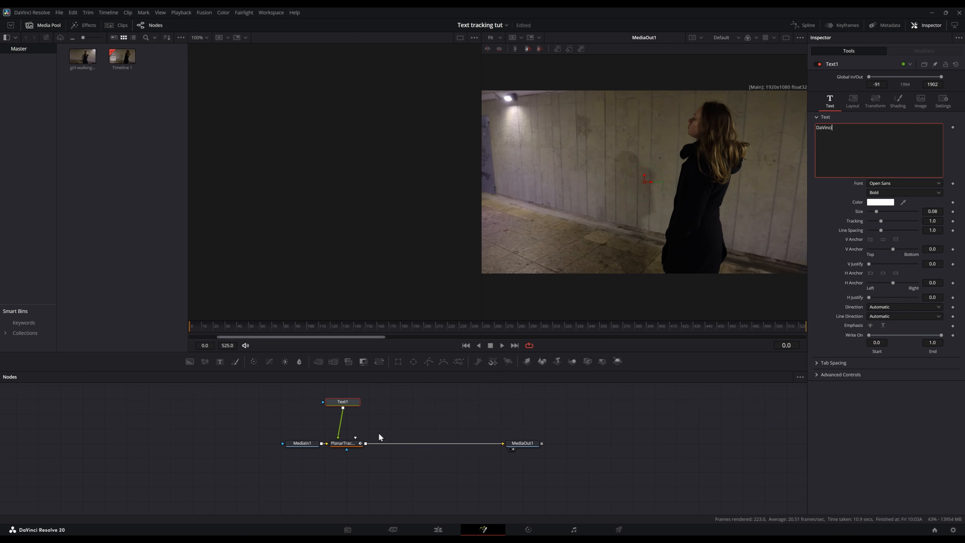
Set the planar tracker's operation mode to Corner Pin and fit the text's corners to the wall beside the woman
click(347, 449)
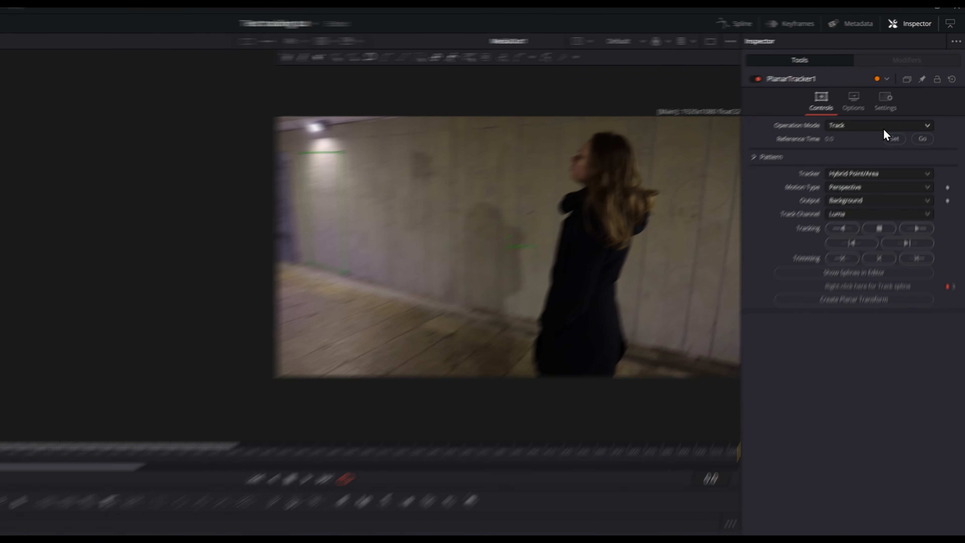
click(909, 96)
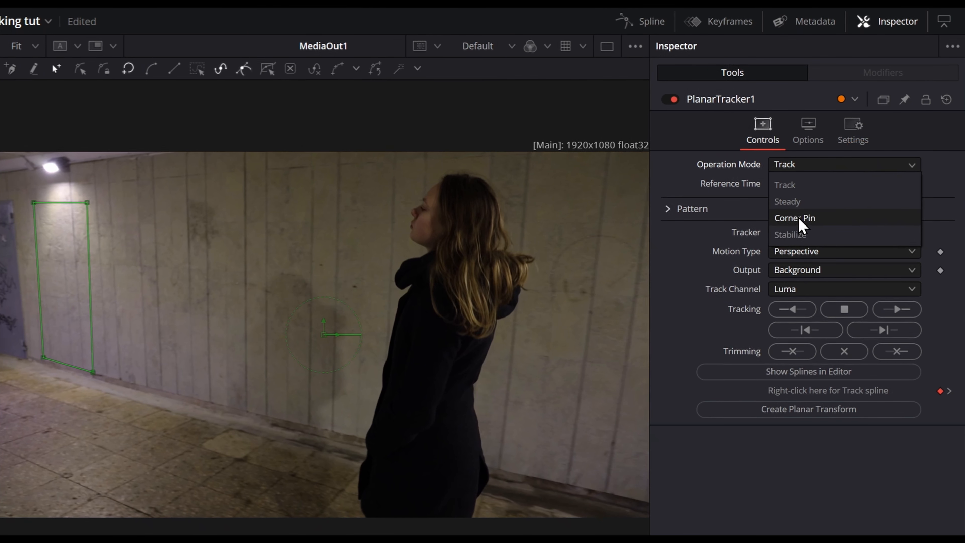
click(794, 218)
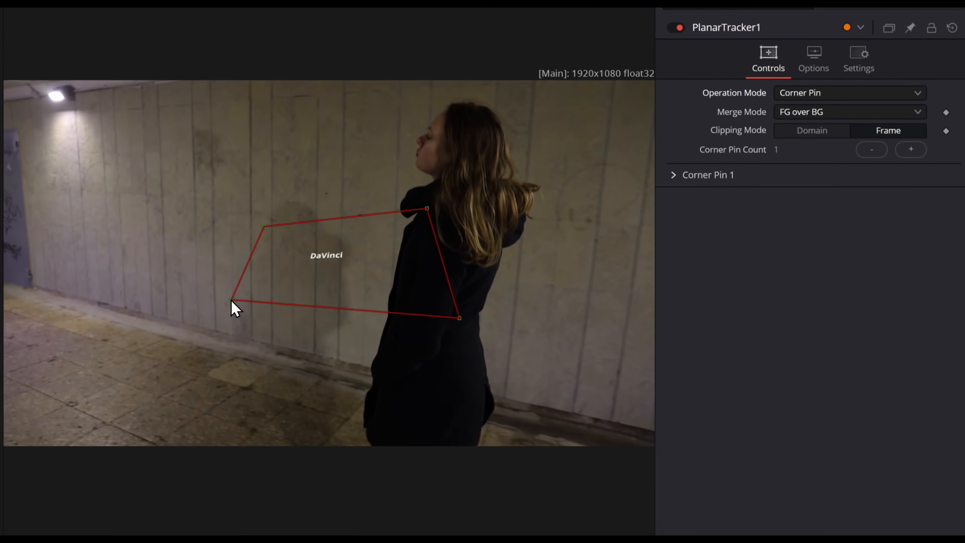
drag(226, 372, 245, 405)
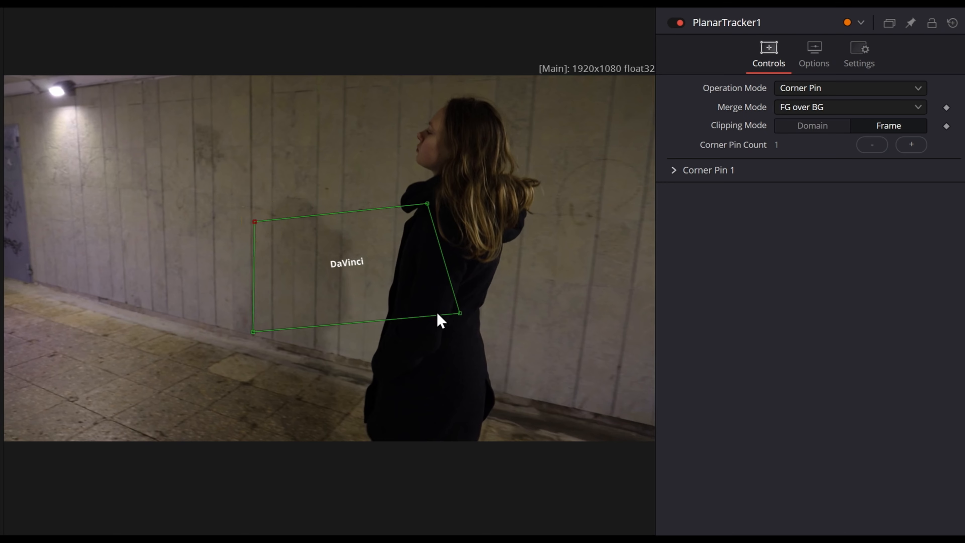
drag(461, 314, 327, 349)
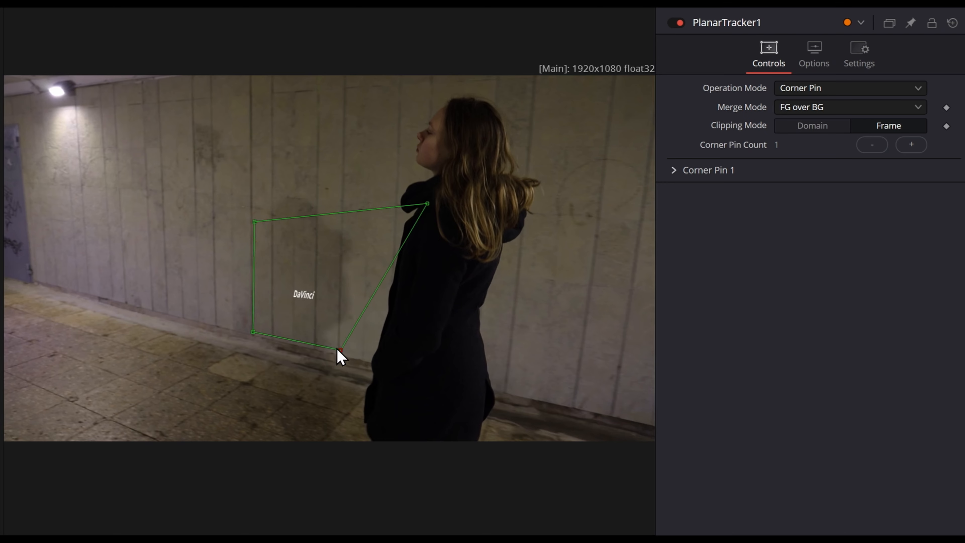
drag(426, 203, 344, 221)
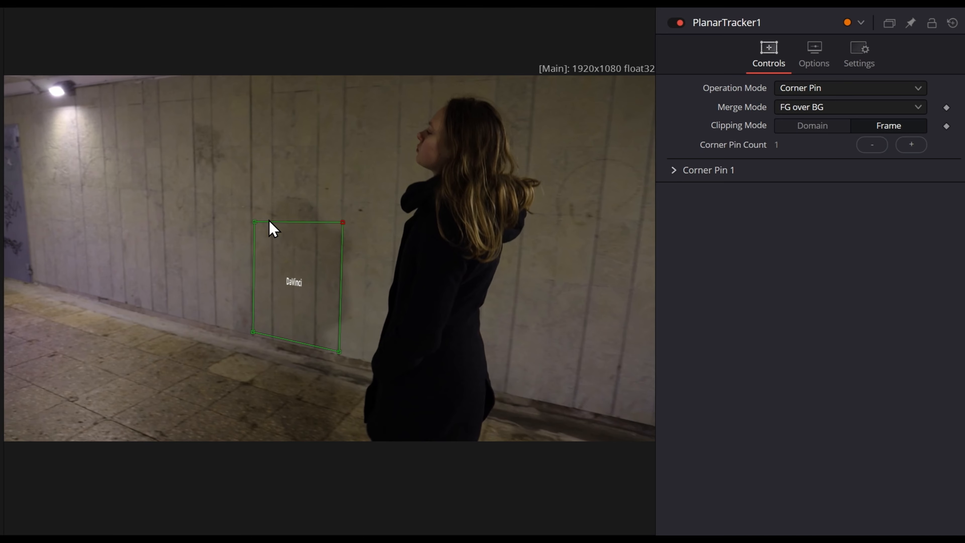
Show the Corner Pin 1 grid, fine-tune the bottom-left and top-right corners to the wall's perspective, and hide the grid again
click(673, 170)
click(777, 209)
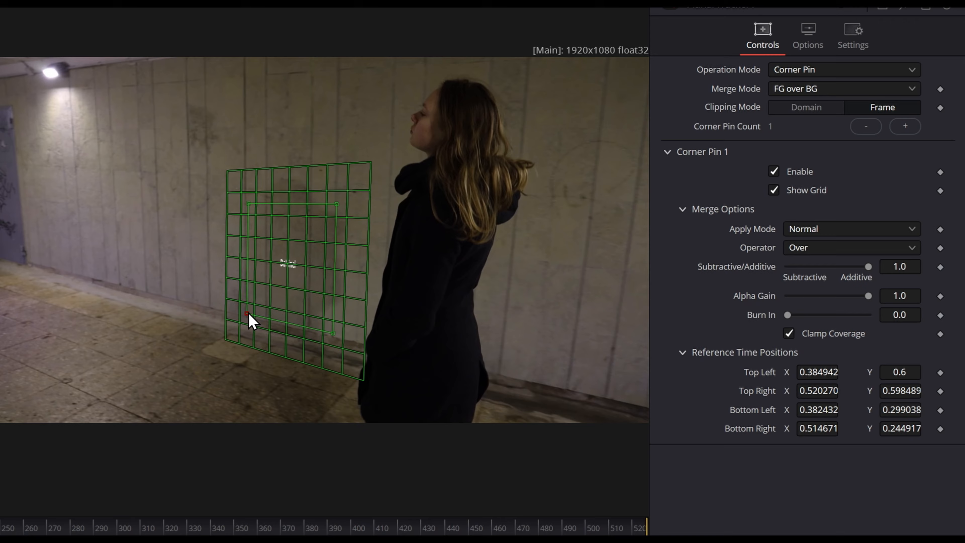
drag(247, 404, 250, 405)
drag(336, 205, 335, 205)
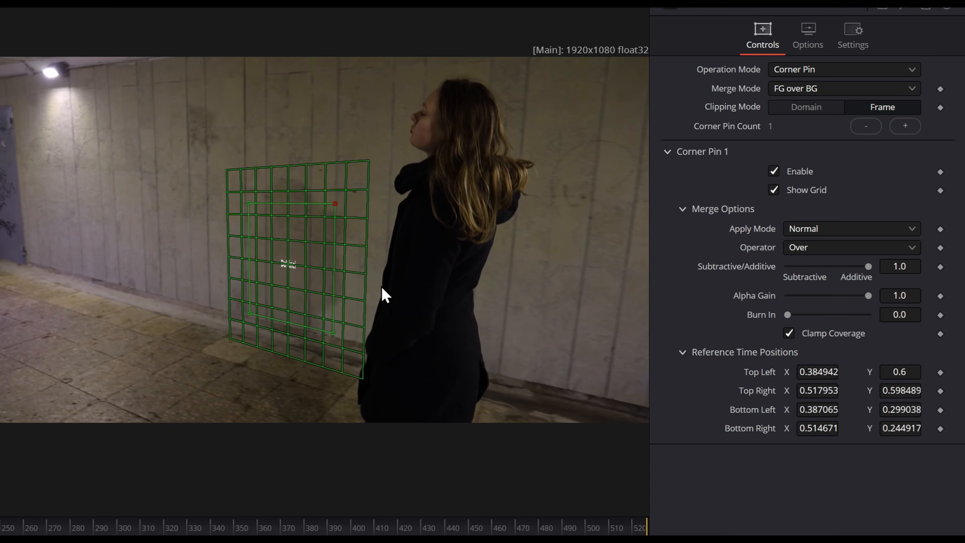
click(774, 190)
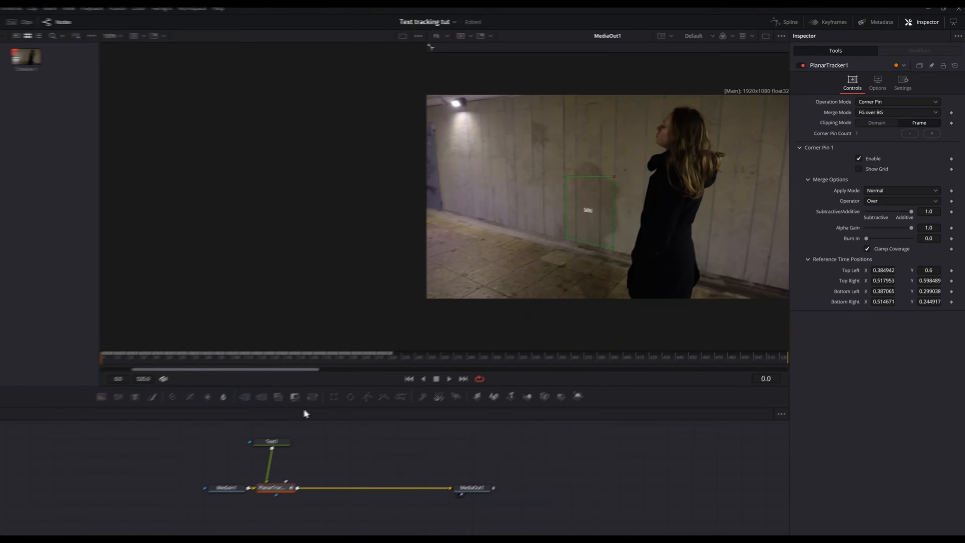
Set the "DaVinci" text's font to Just Wright - Demo and its size to 0.3937, and check the tracked text along the clip
click(342, 402)
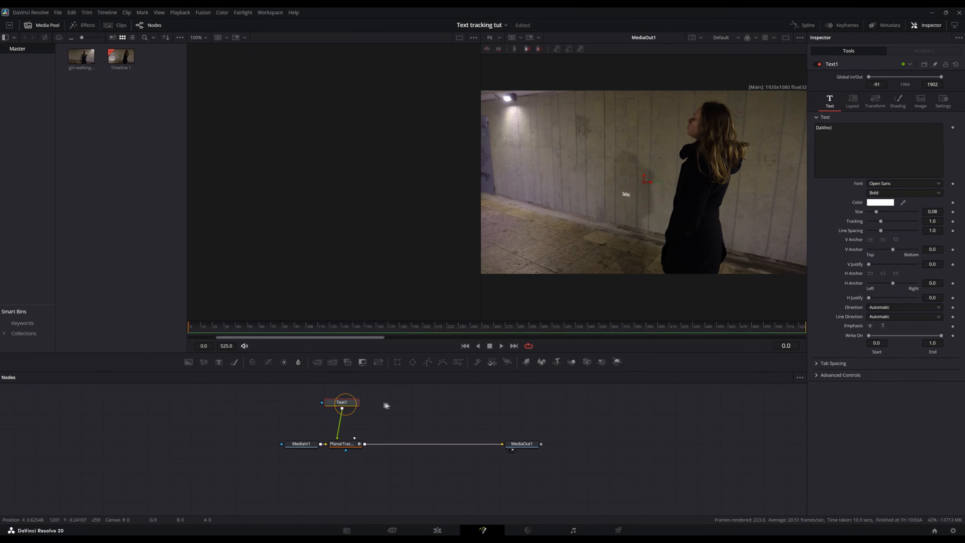
click(900, 183)
click(909, 219)
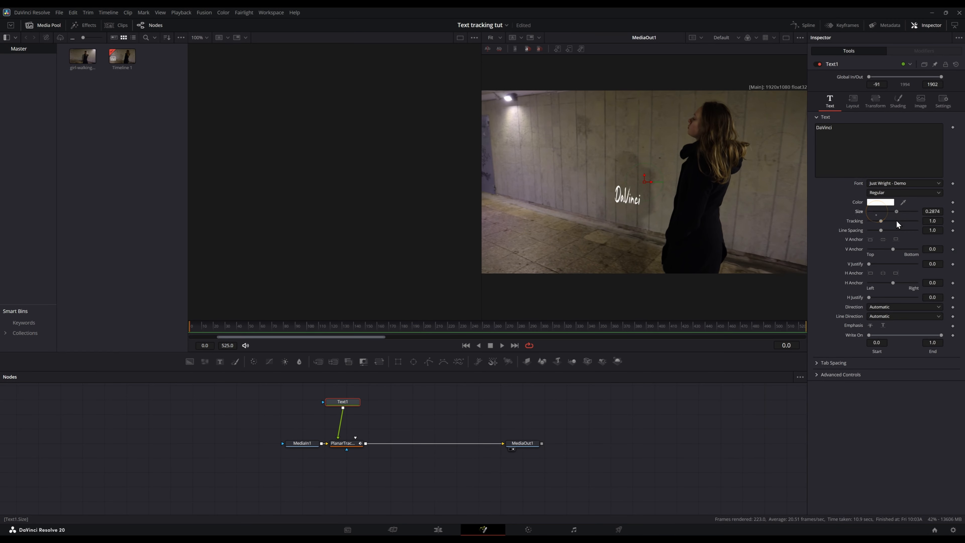
drag(199, 328, 214, 343)
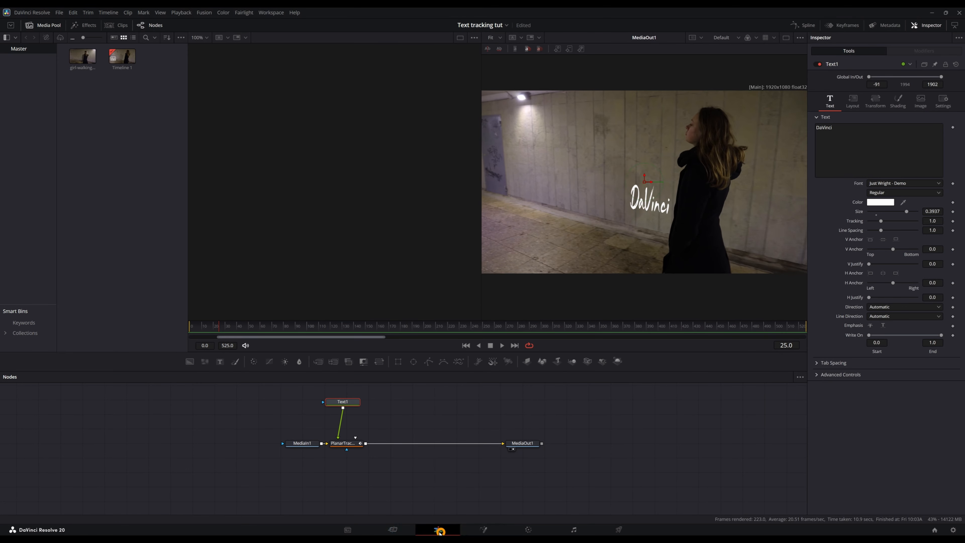
On the Edit page, duplicate the clip onto video track 2 and reset the duplicate's Fusion composition
click(439, 531)
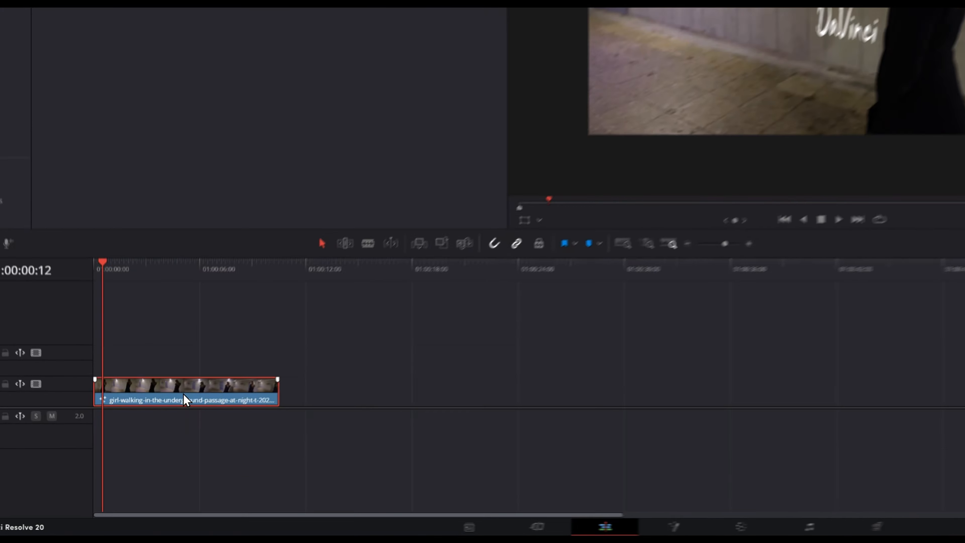
drag(158, 442, 158, 426)
drag(191, 345, 192, 339)
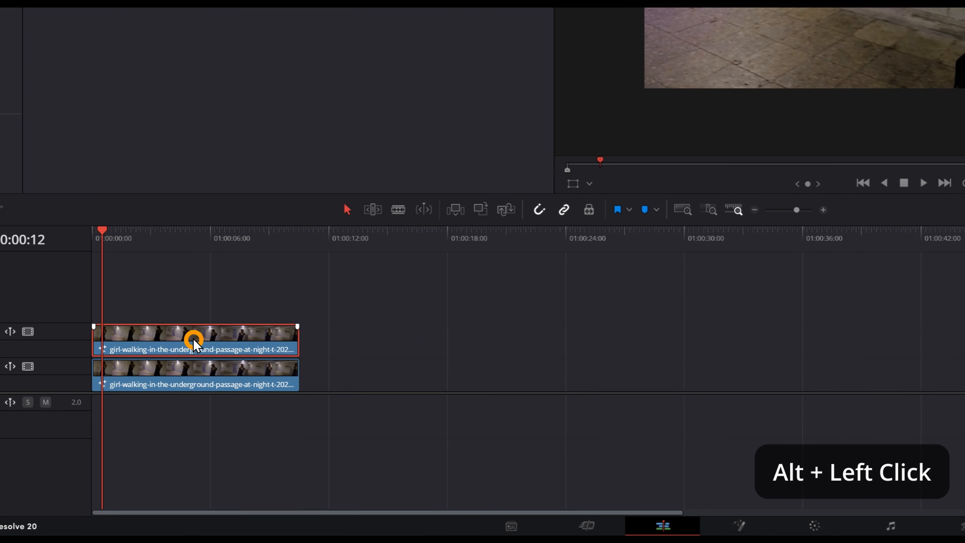
right_click(195, 340)
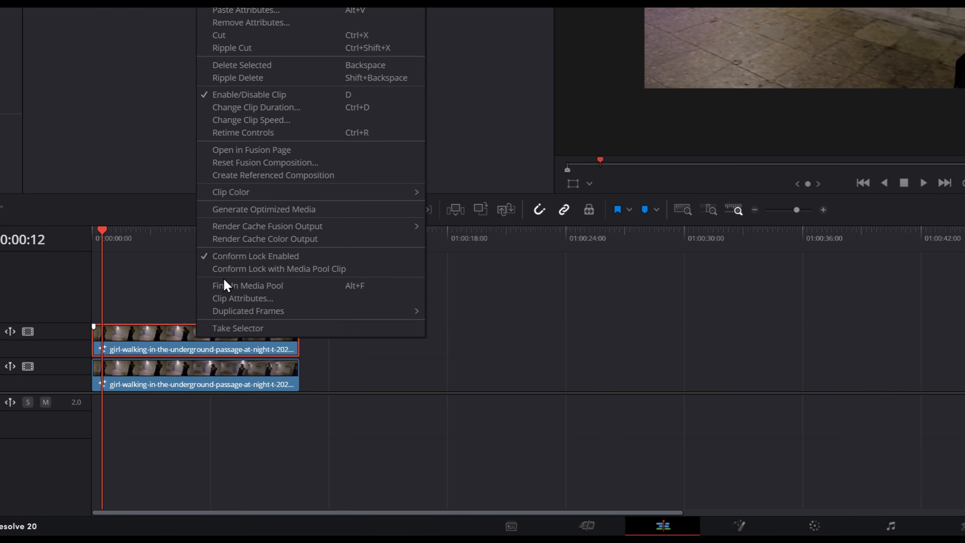
click(277, 162)
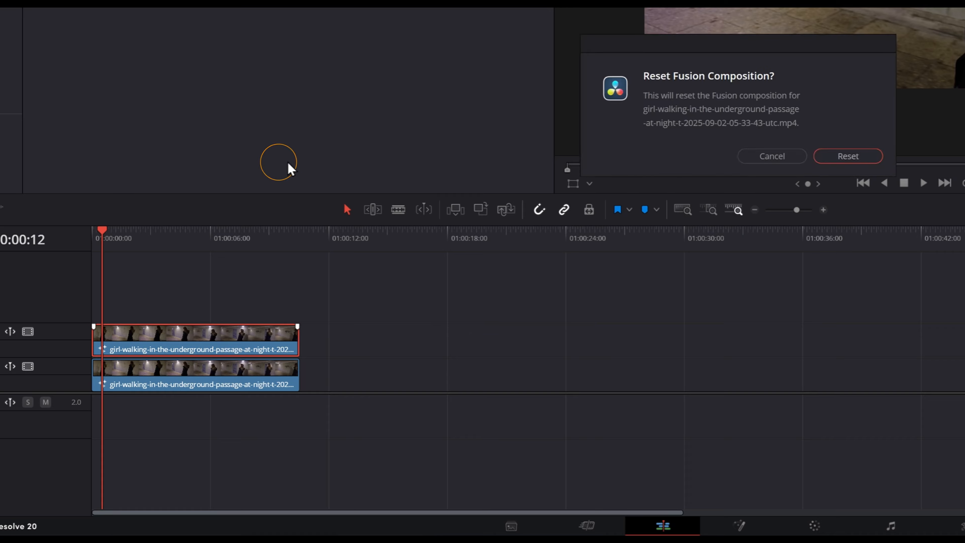
click(833, 156)
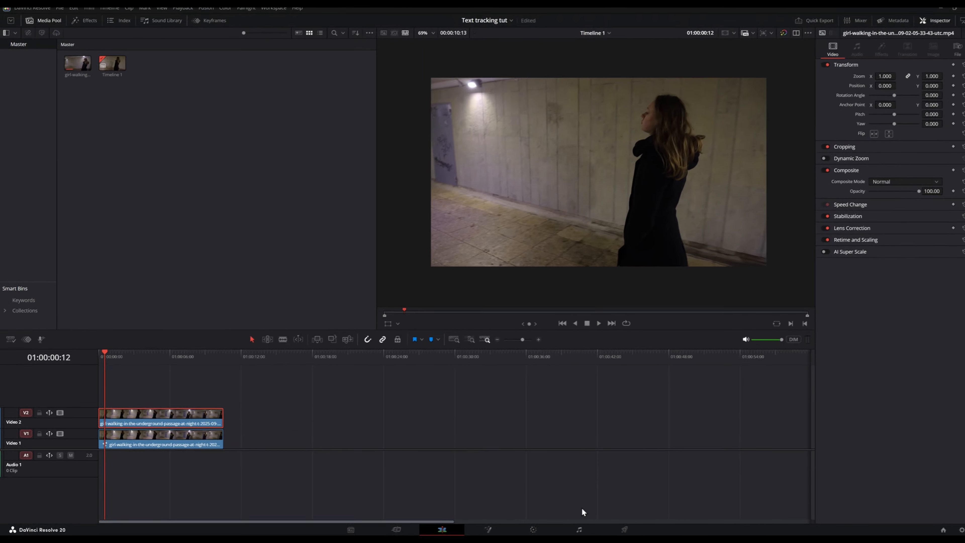
On the Color page, add an alpha output to the duplicate clip's node graph and connect node 01's alpha to it
click(533, 529)
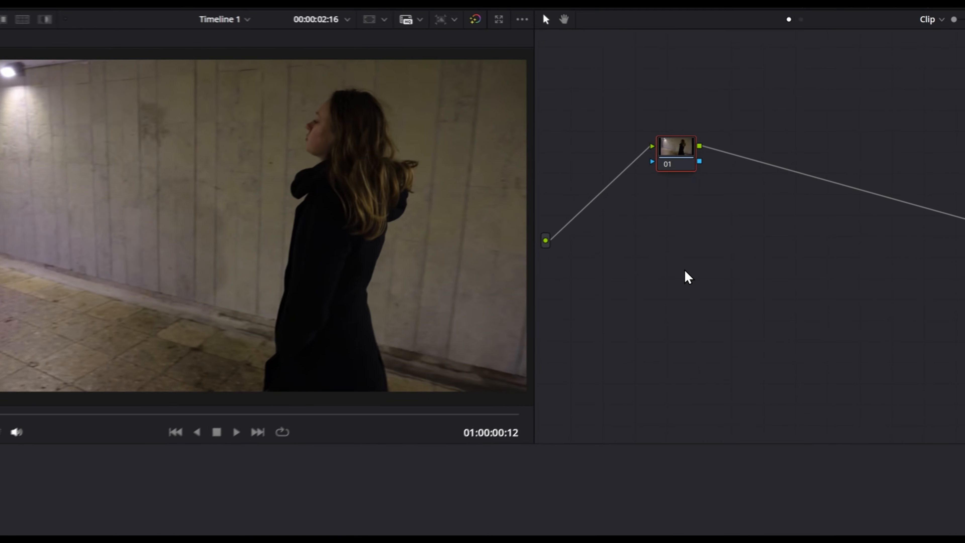
right_click(772, 174)
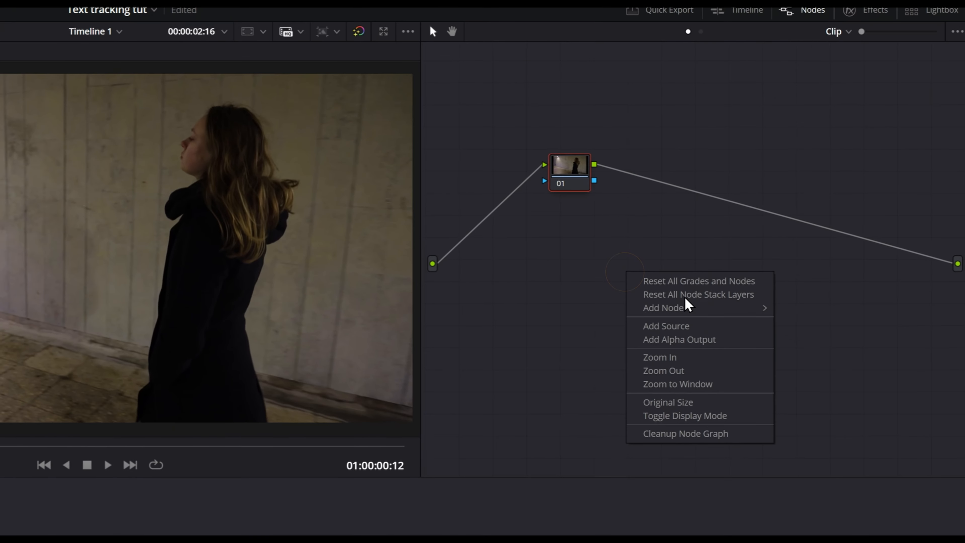
click(713, 338)
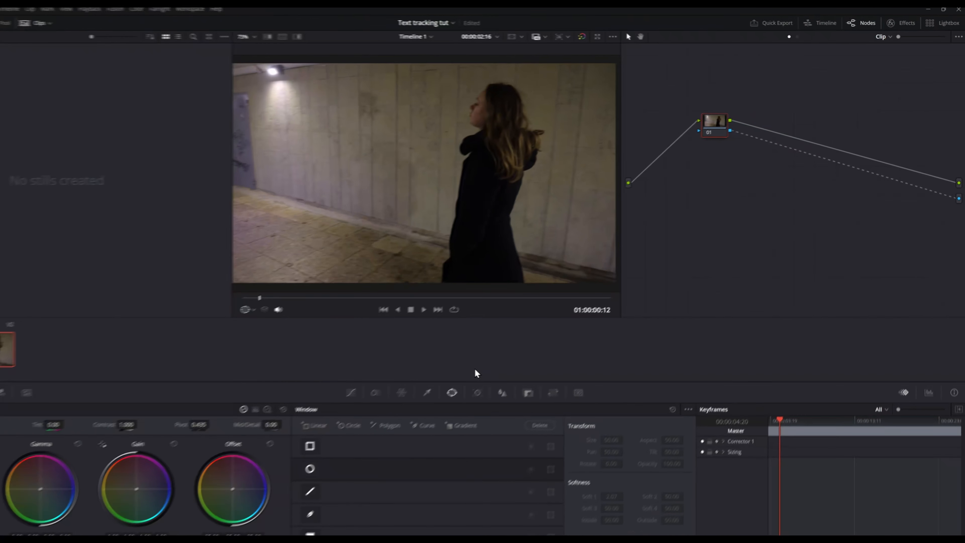
Draw a closed Curve window around the torso of the woman's black coat at 01:00:00:12
click(505, 356)
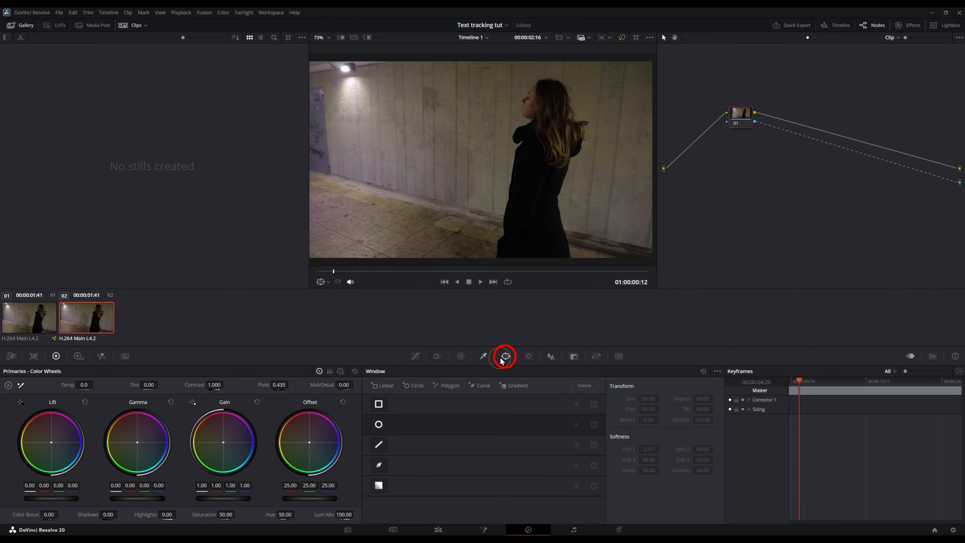
click(379, 465)
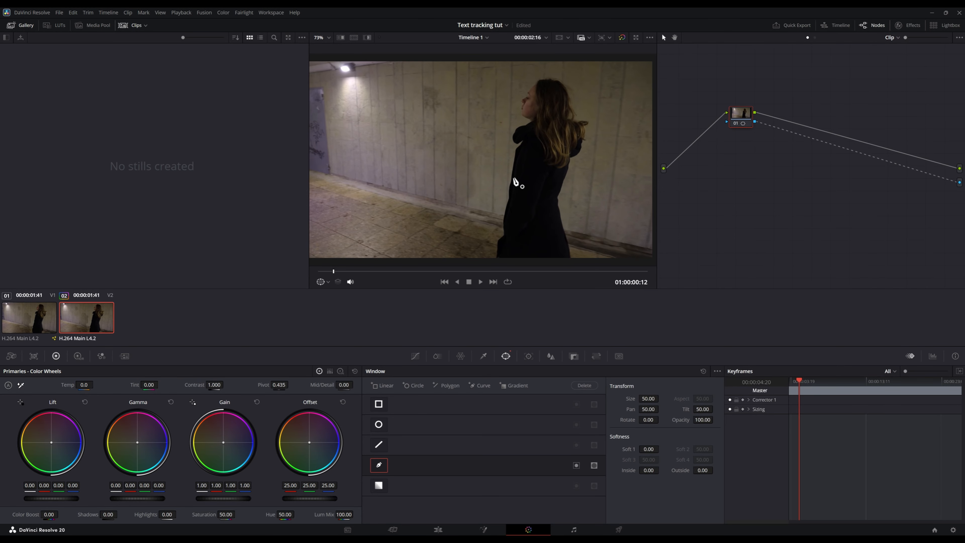
scroll(515, 183, up, 4)
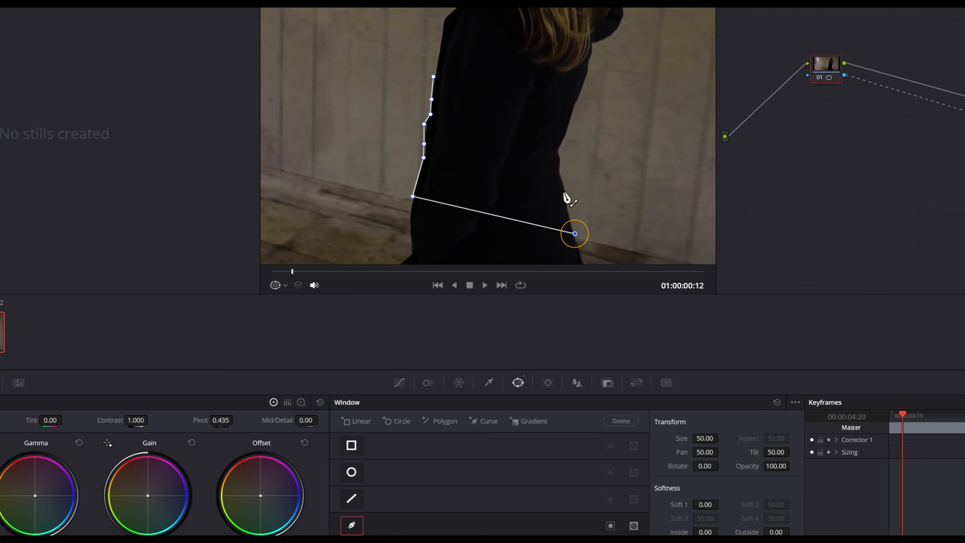
click(433, 78)
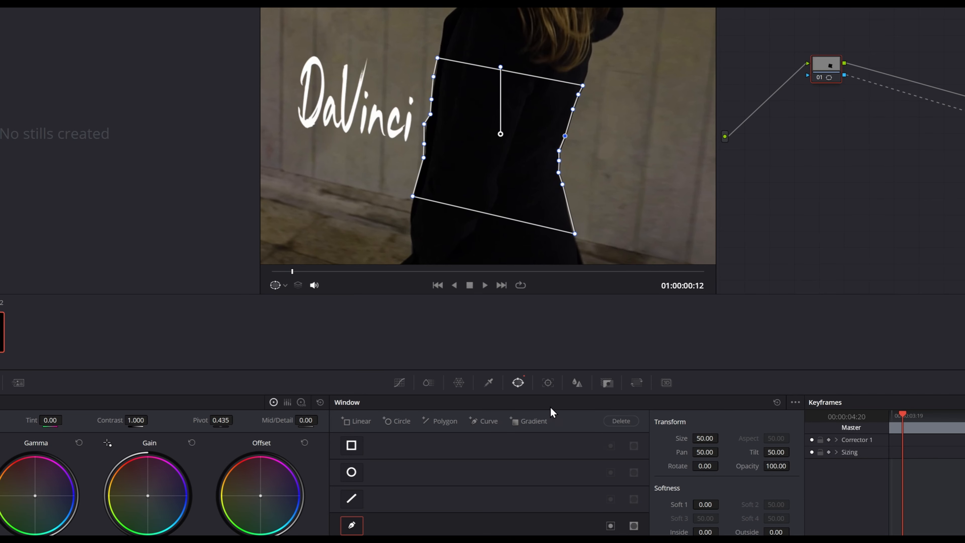
In the window tracker's Frame mode, keyframe the mask up to 01:00:01:15, moving its right-edge points out to the back of the coat
click(548, 383)
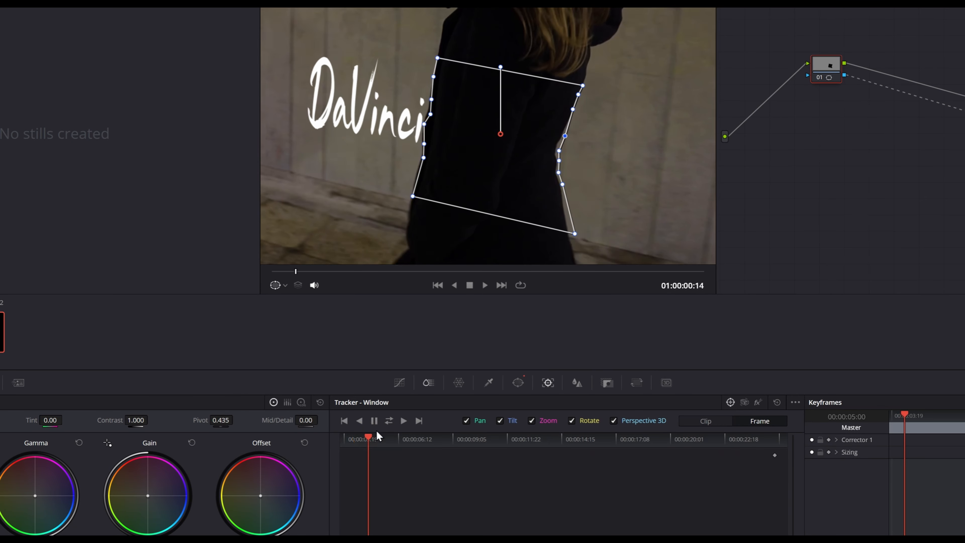
scroll(543, 146, up, 3)
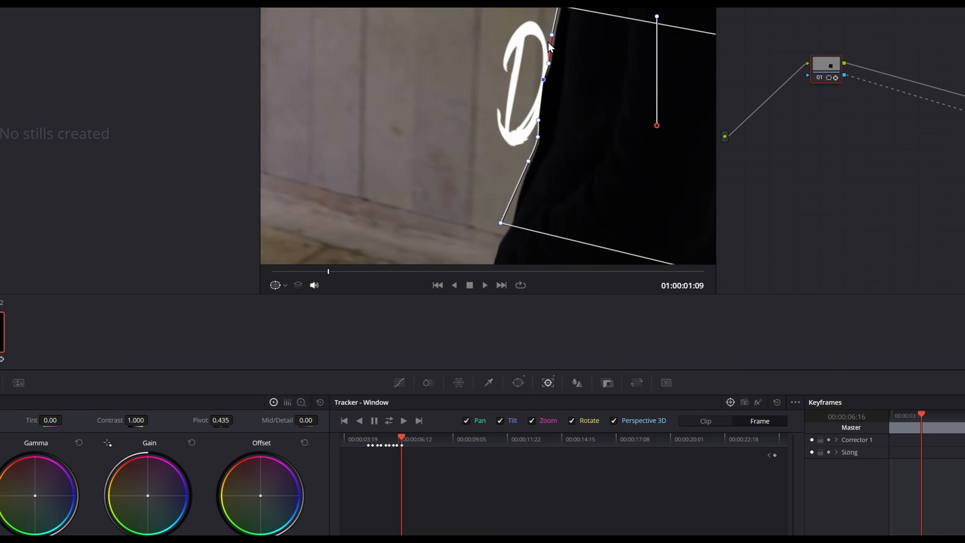
drag(630, 66, 660, 72)
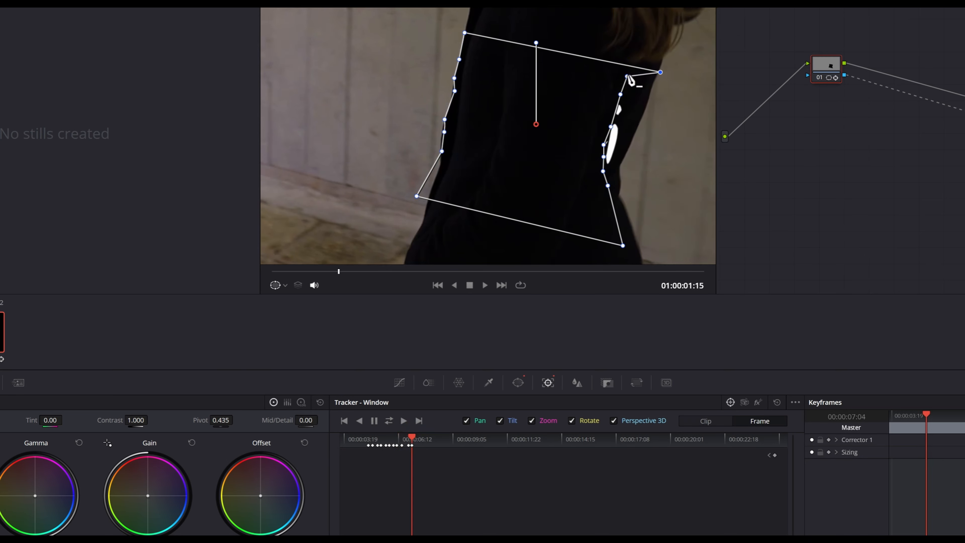
drag(604, 156, 620, 167)
drag(603, 171, 619, 179)
drag(608, 186, 620, 195)
drag(622, 245, 641, 250)
A few frames after 01:00:01:15, pull the mask's right-edge and bottom-right points in to the coat's outline
drag(412, 437, 419, 439)
drag(633, 138, 626, 137)
drag(627, 154, 623, 157)
drag(619, 195, 605, 207)
drag(641, 250, 617, 250)
From 01:00:01:22 onward, reposition the mask on successive frames and adjust its bottom-right point to follow the coat
drag(419, 439, 424, 441)
drag(570, 159, 562, 159)
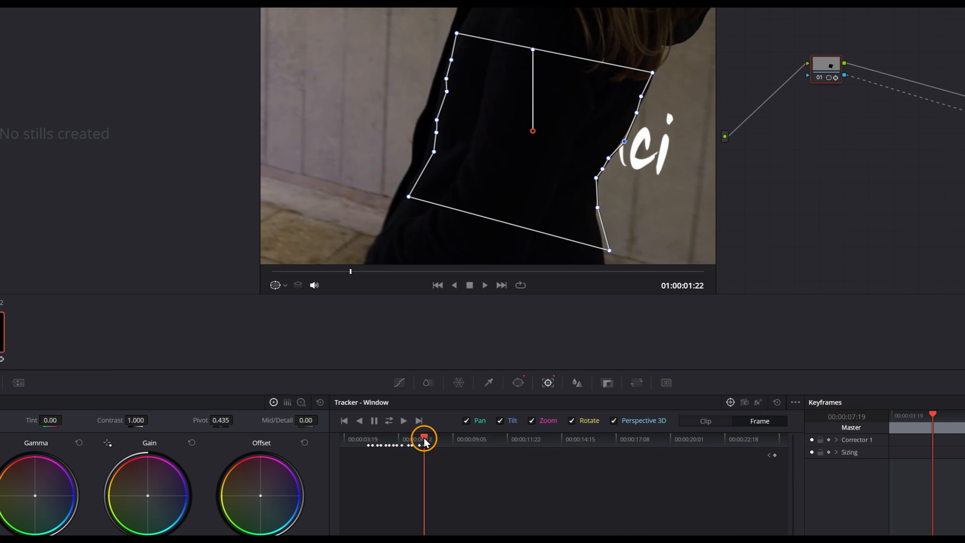
drag(424, 441, 428, 441)
drag(570, 160, 568, 158)
drag(427, 440, 435, 440)
drag(570, 159, 566, 157)
drag(604, 245, 609, 245)
Just before 01:00:02:13, shift the whole mask onto the torso and refit its top-right, middle-right and bottom-right points
drag(435, 440, 446, 441)
drag(528, 167, 534, 167)
drag(652, 65, 642, 62)
drag(623, 132, 626, 137)
drag(612, 246, 616, 245)
From 01:00:02:13 on, refit the mask's right-edge points to the coat as the text emerges from behind it
drag(445, 440, 449, 440)
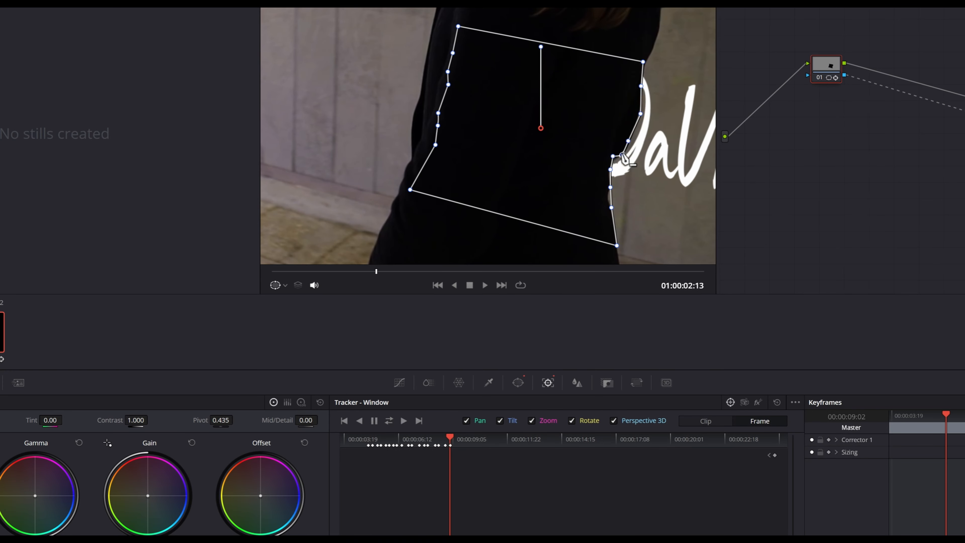
drag(613, 157, 623, 162)
drag(450, 439, 453, 439)
drag(621, 155, 626, 154)
drag(628, 141, 630, 141)
drag(542, 181, 527, 199)
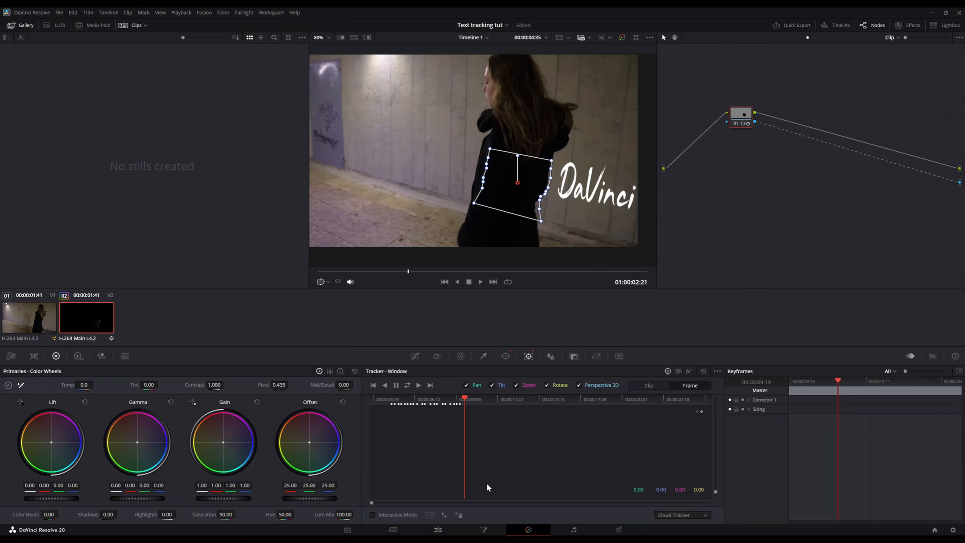
Switch to the Edit page and play the timeline from the start to check the masked text
click(441, 529)
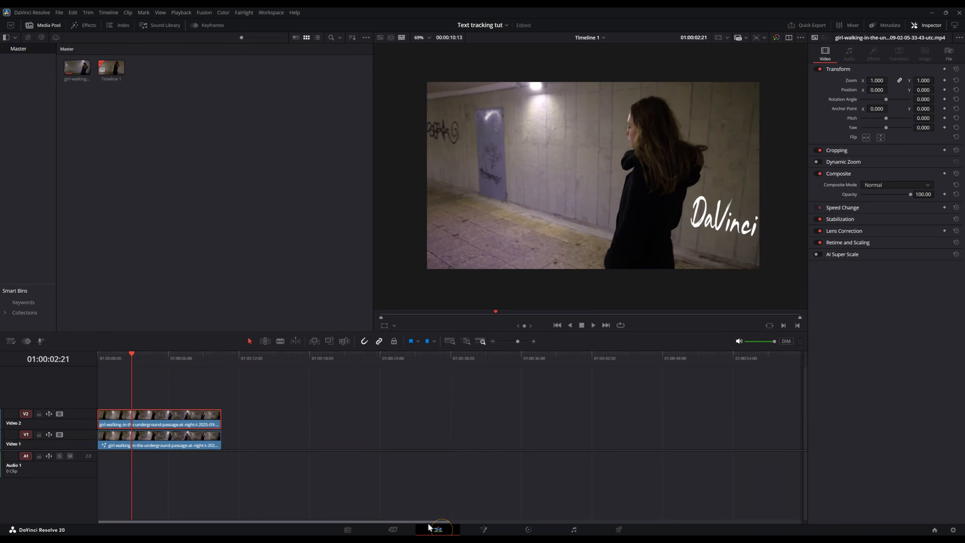
drag(106, 363, 88, 355)
key(space)
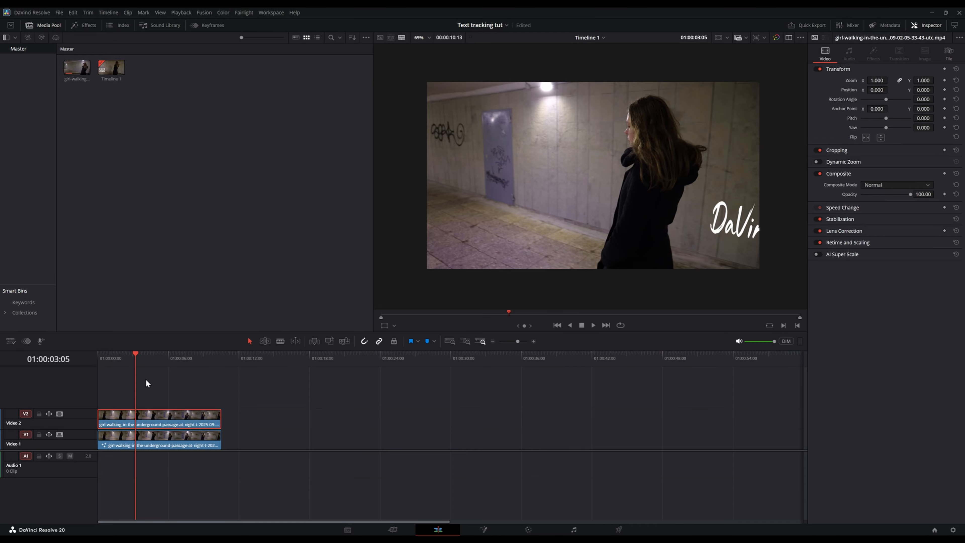
Return to the start of the timeline and open the Video 1 clip in the Fusion page
click(97, 357)
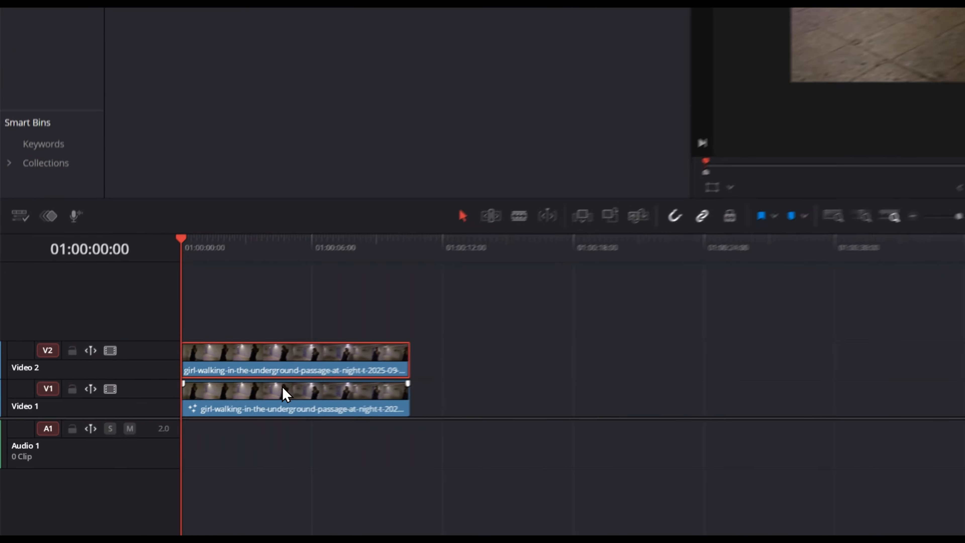
click(283, 393)
right_click(285, 390)
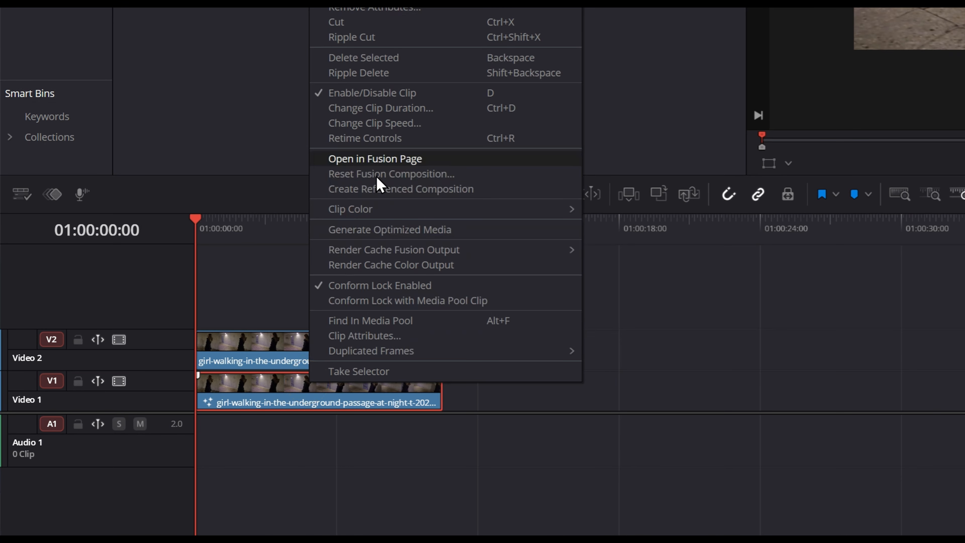
click(376, 159)
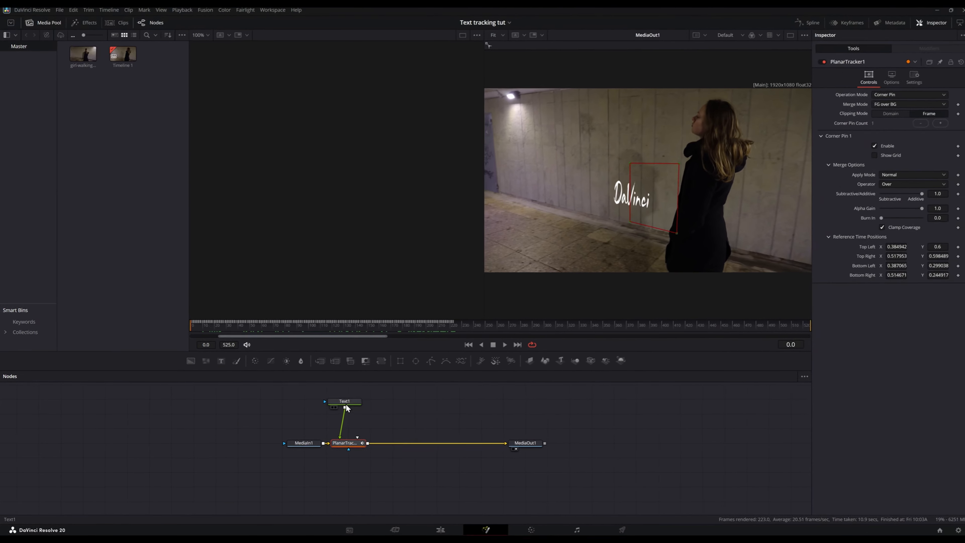
Set the color of the "DaVinci" text in Text1 to dark gray #161616
click(345, 401)
click(884, 200)
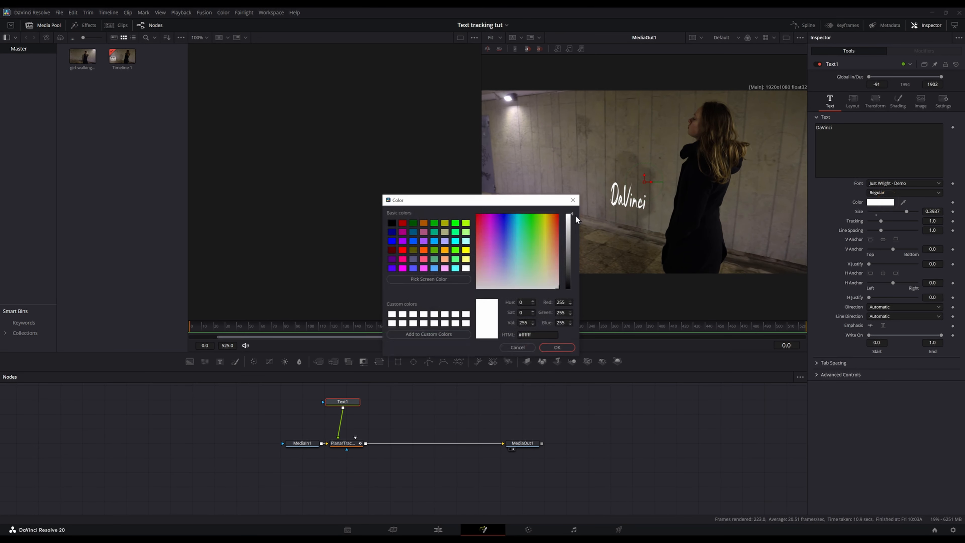
drag(576, 220, 570, 282)
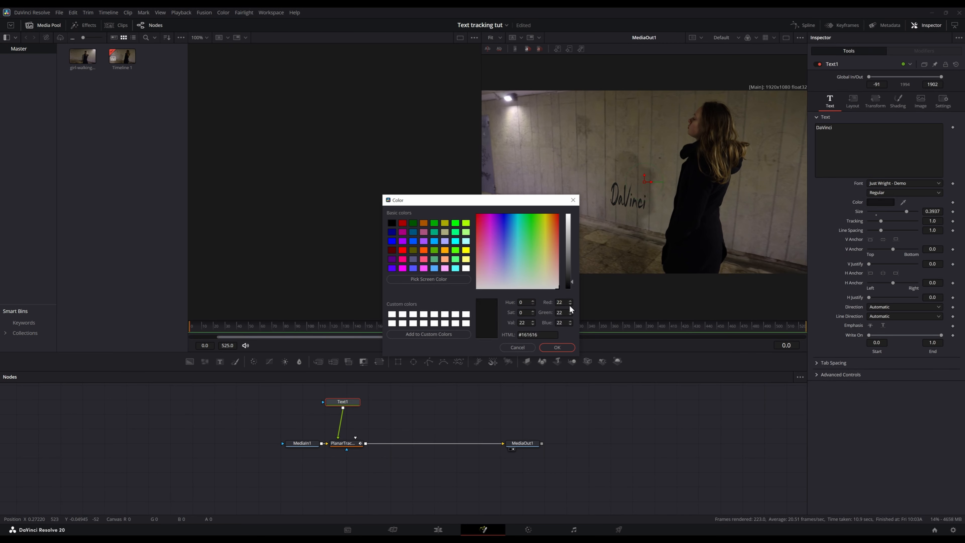
click(556, 346)
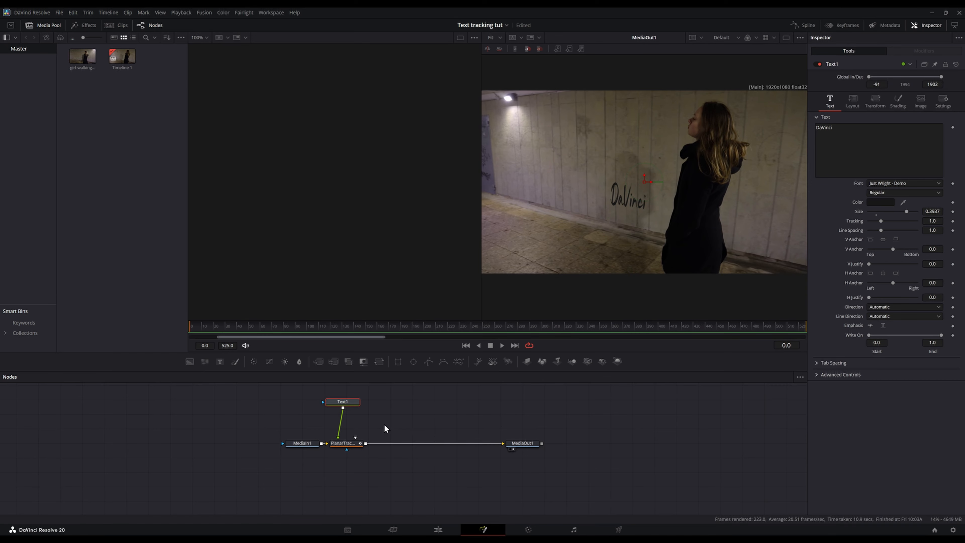
Add a Gaussian Blur after Text1 and slightly lower its strength to soften the text's edges
key(shift+space)
text(gaus)
key(Return)
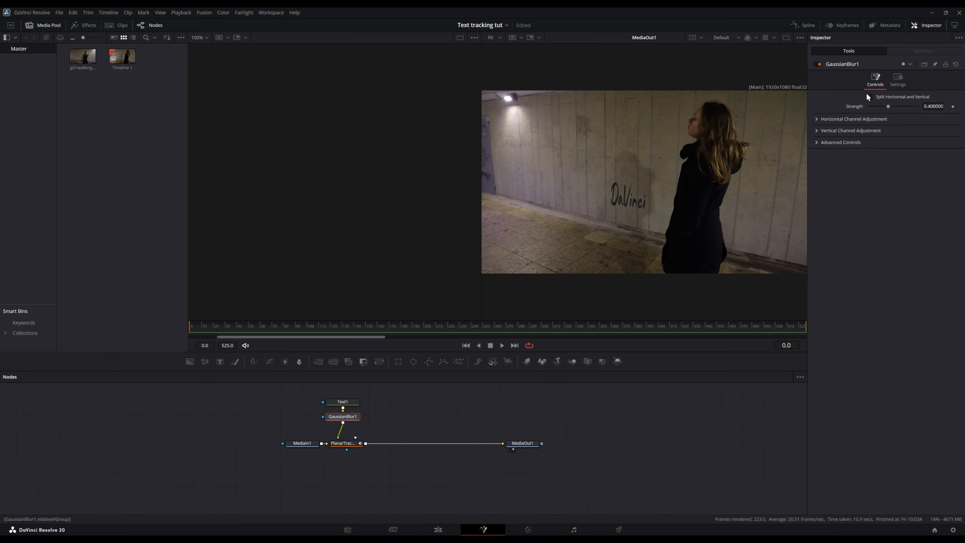
scroll(622, 195, up, 3)
scroll(636, 208, down, 3)
scroll(634, 206, up, 5)
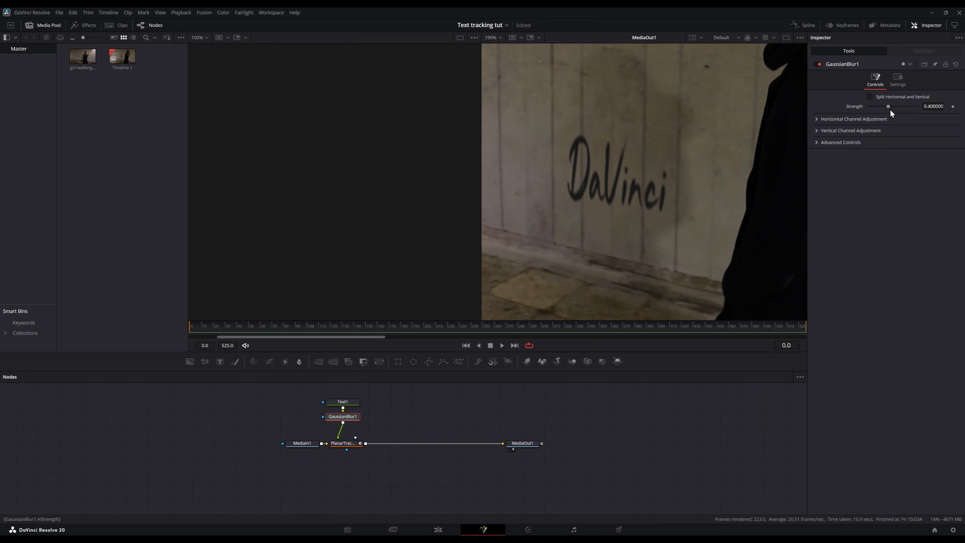
drag(891, 111, 884, 110)
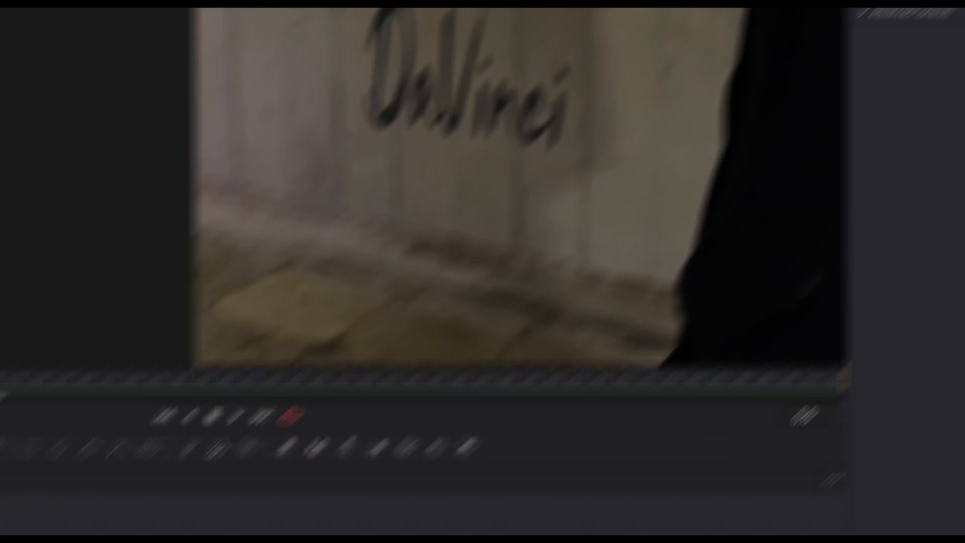
Set the planar tracker's Corner Pin 1 apply mode to Overlay and its gain to 0.785
click(227, 351)
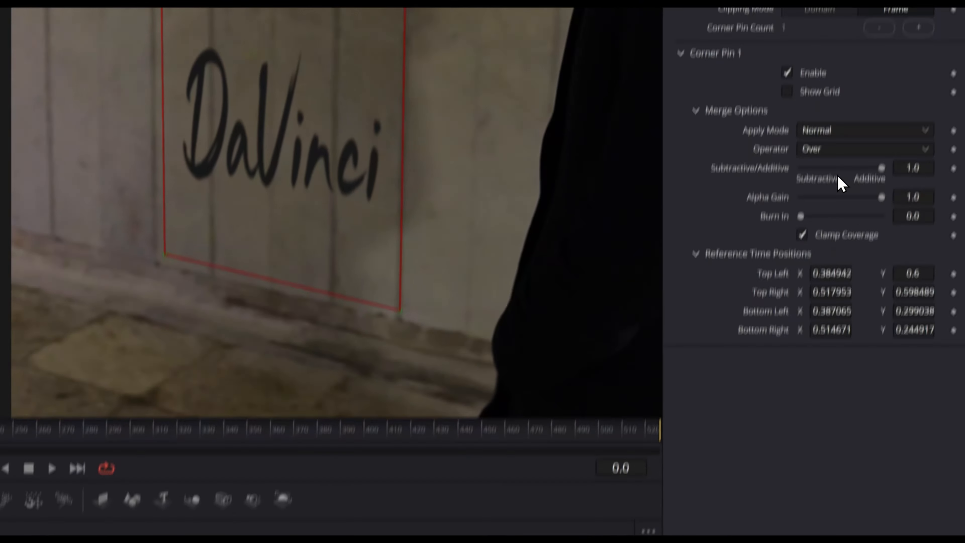
click(851, 129)
scroll(866, 255, down, 3)
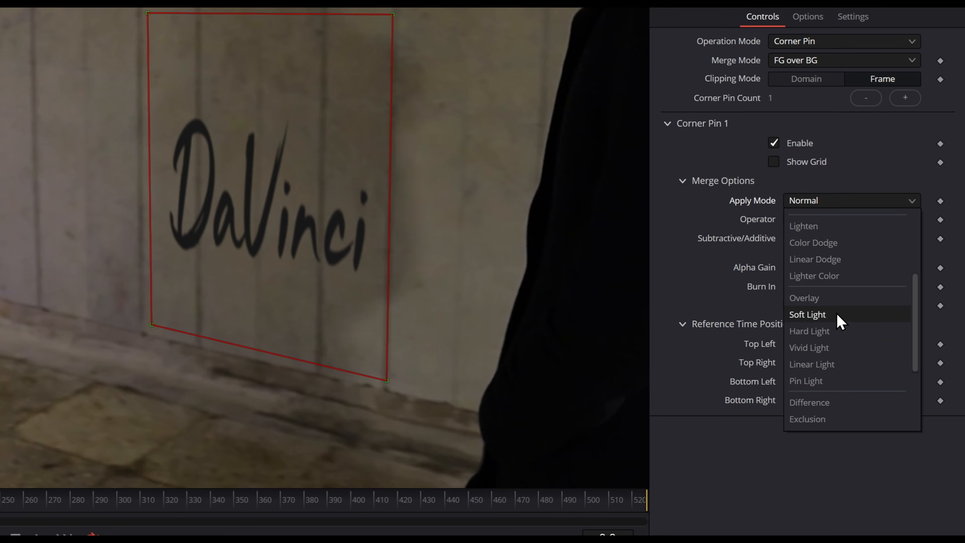
click(835, 299)
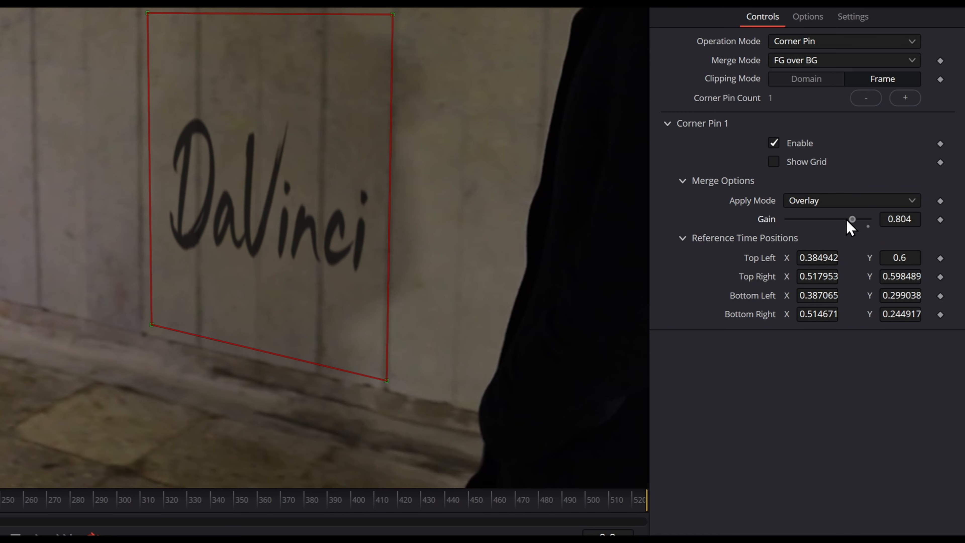
drag(843, 220, 846, 223)
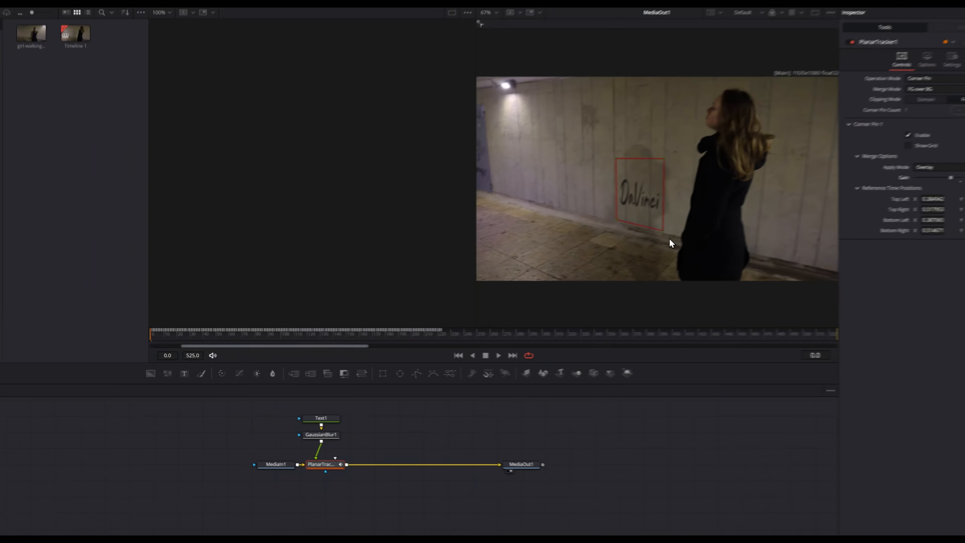
click(374, 446)
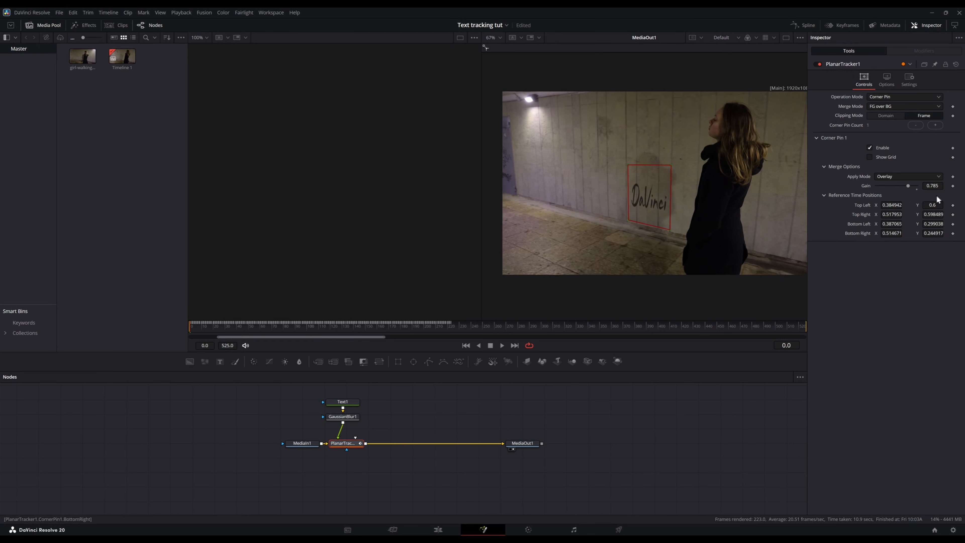
Go back to the Edit page and play the timeline to review the dark text blended into the wall
click(438, 529)
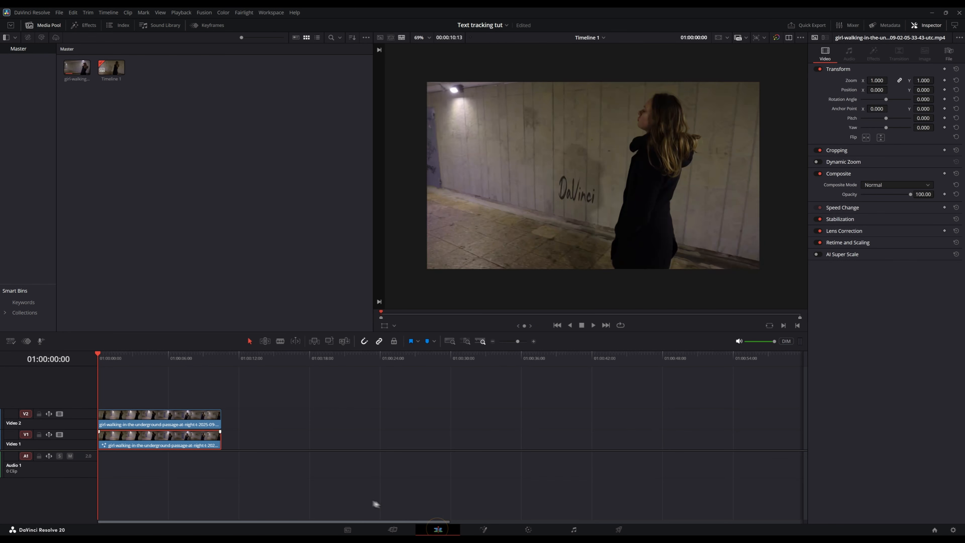
key(space)
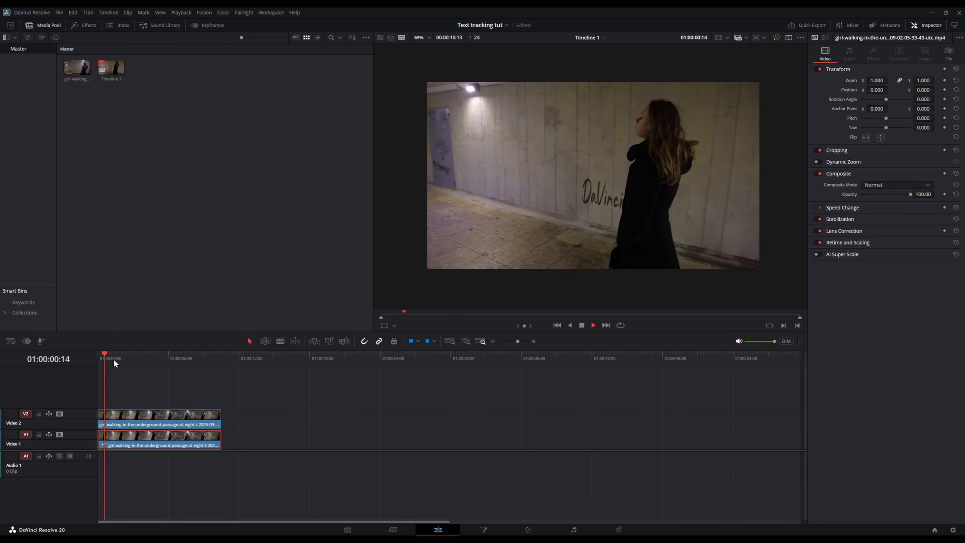